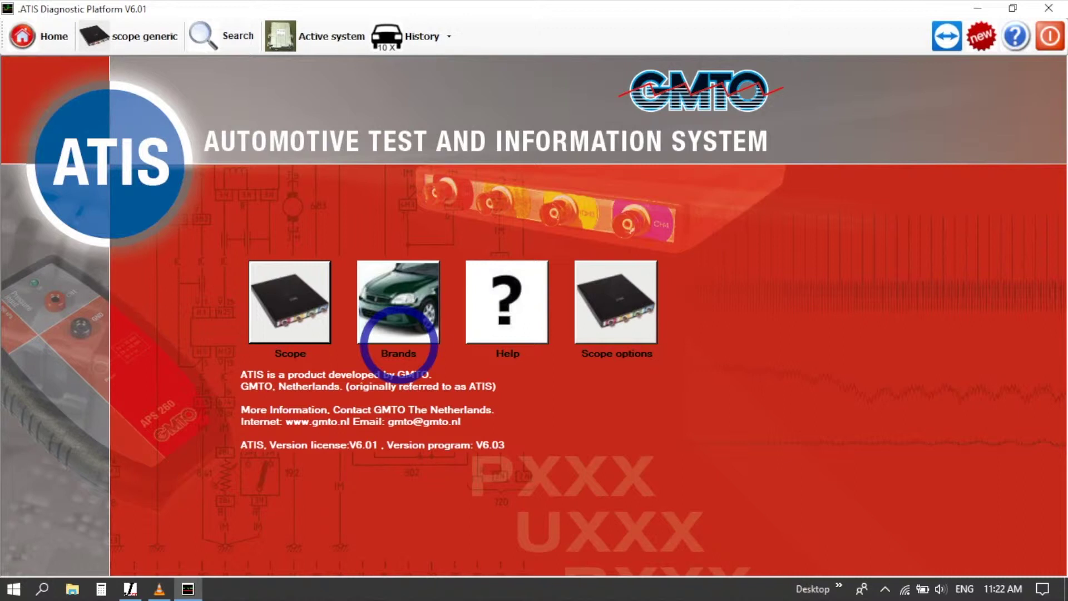
# - Open the Volvo vehicle search from the overview of car brands
pyautogui.click(398, 342)
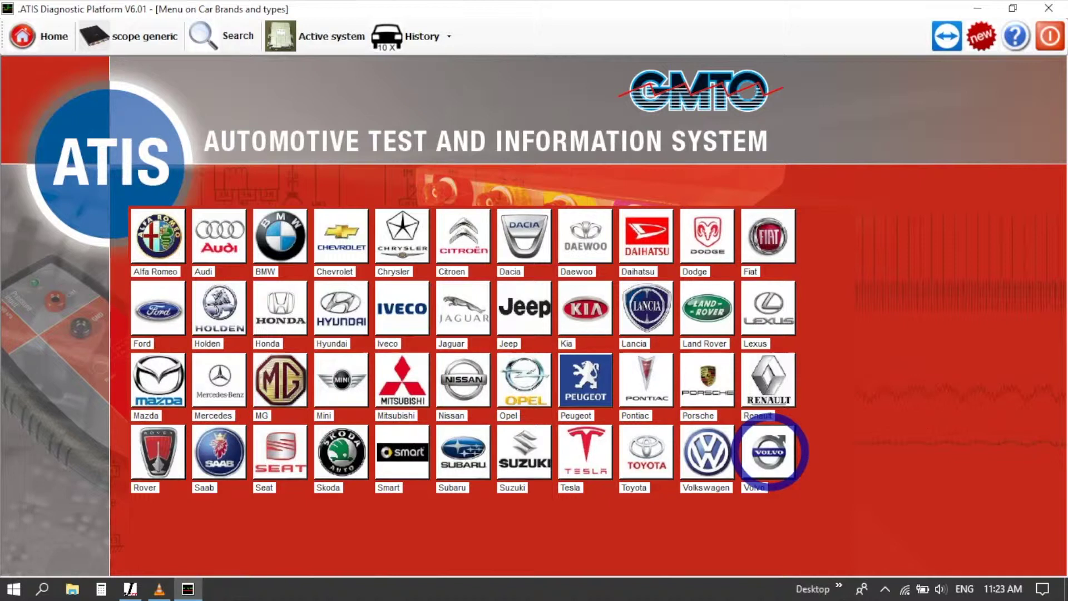
pyautogui.click(769, 451)
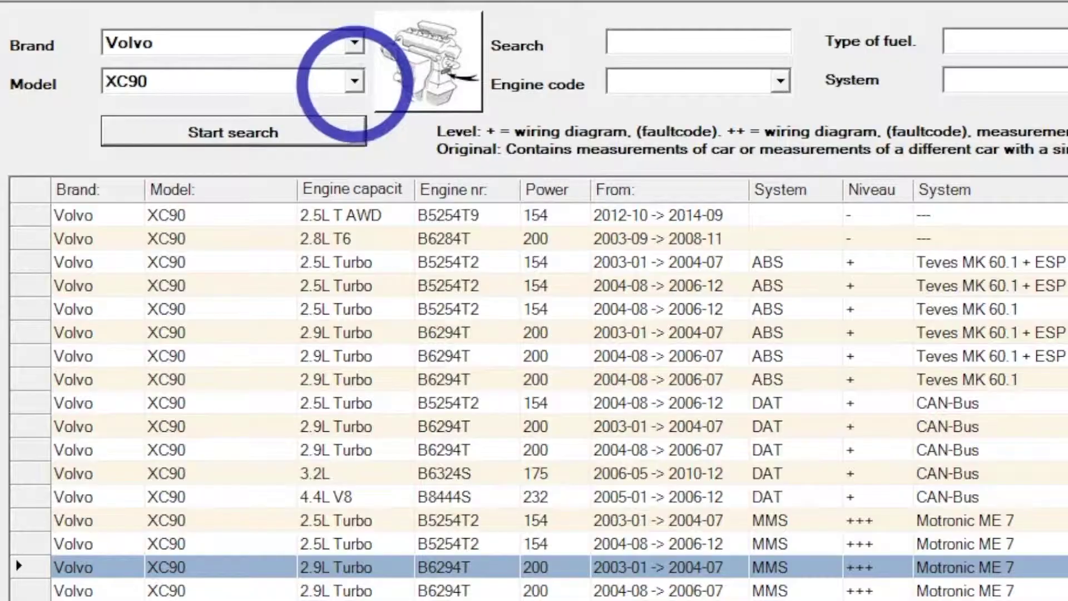
# - Set the Volvo model filter to V50
pyautogui.click(354, 81)
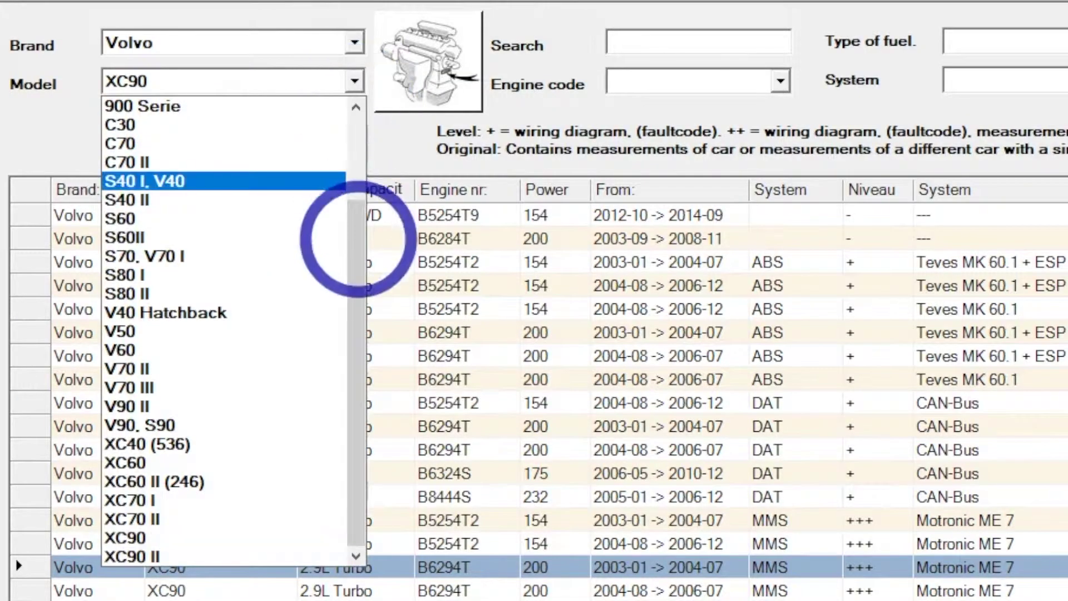
pyautogui.scroll(1, 359, 200)
pyautogui.scroll(1, 359, 200)
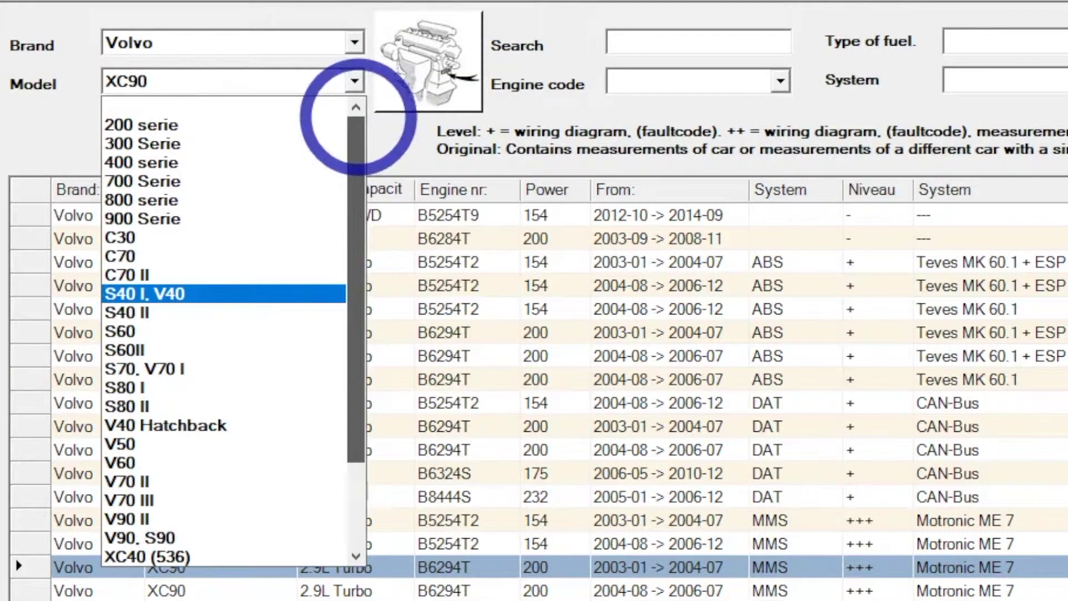
pyautogui.scroll(-2, 353, 172)
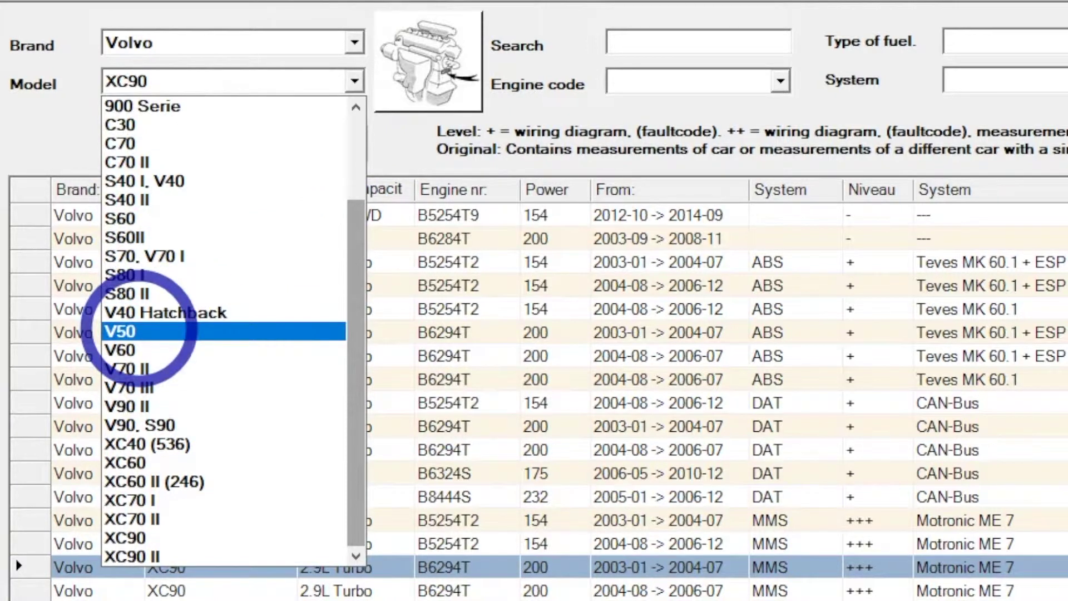
pyautogui.click(139, 332)
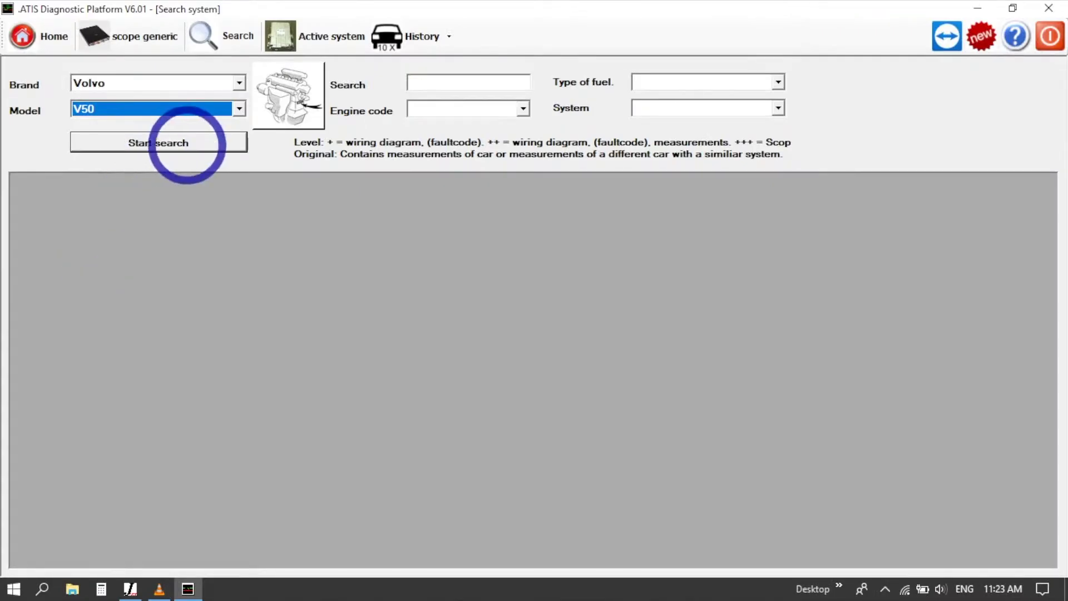
# - Examine the engine codes and vehicle systems available as filters for the V50, leaving both filters empty
pyautogui.click(523, 109)
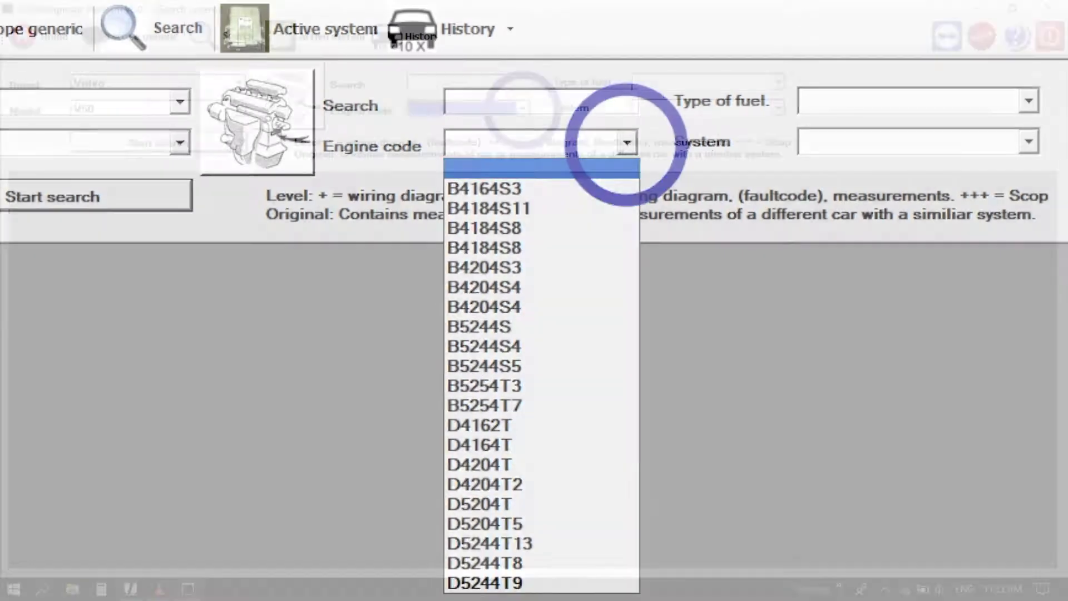
pyautogui.click(627, 143)
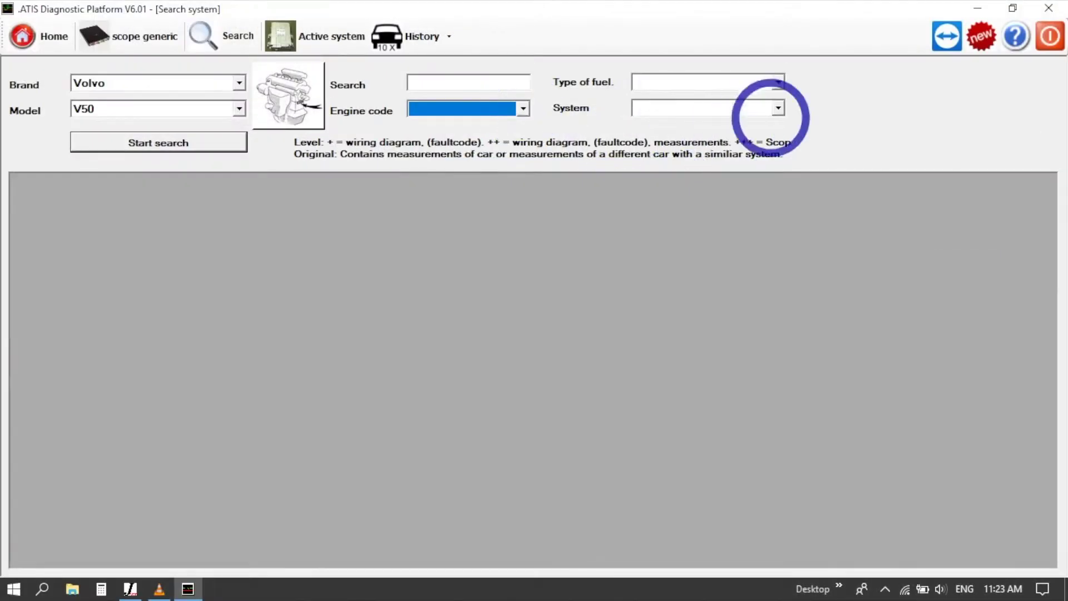
pyautogui.click(778, 108)
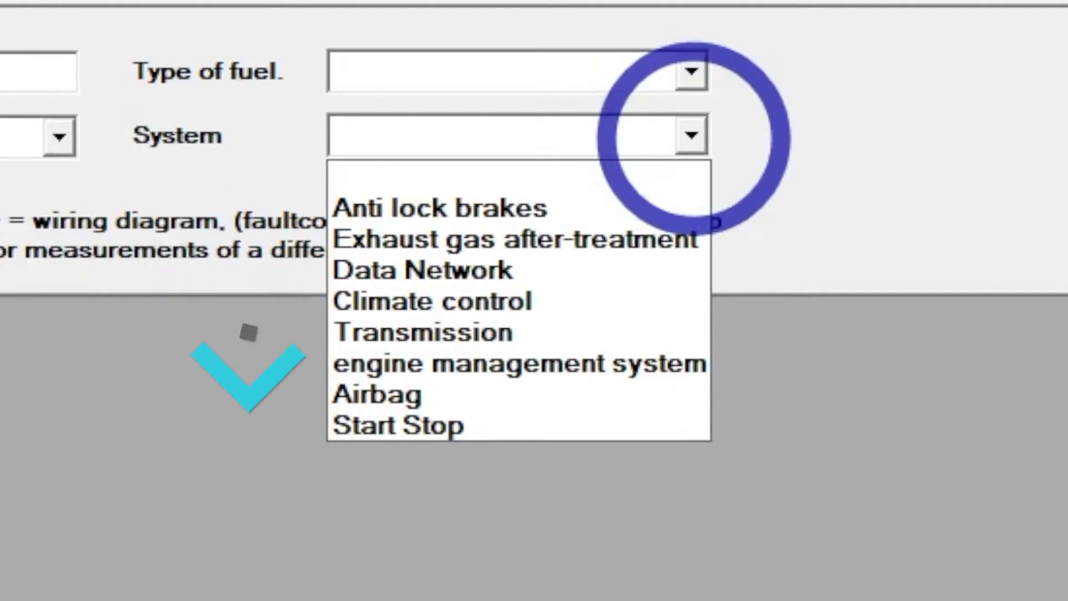
pyautogui.press('Escape')
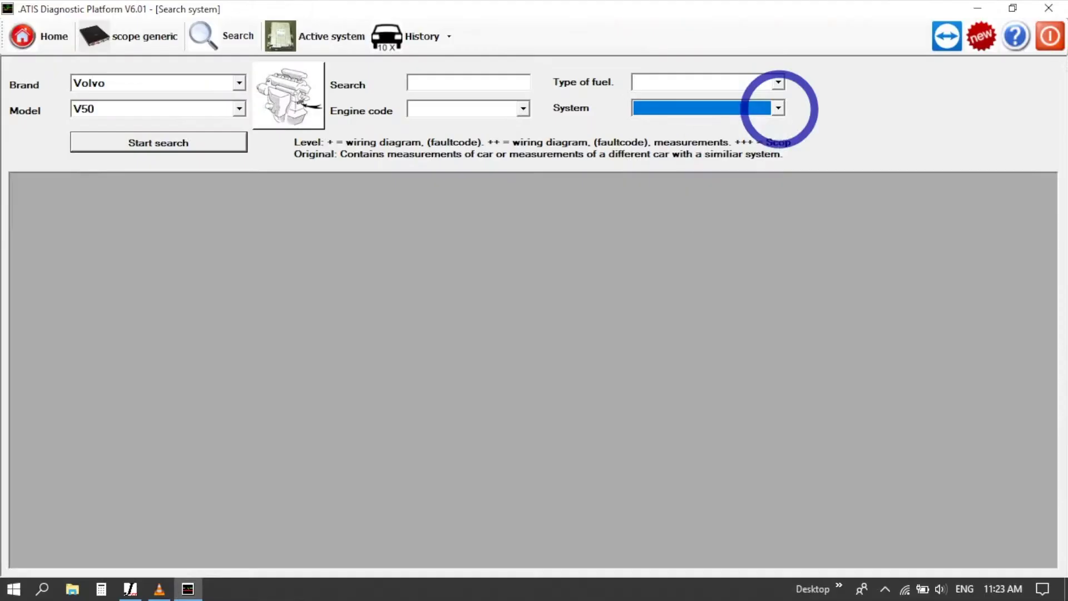
# - Change the model to XC90 and run the vehicle search
pyautogui.click(239, 109)
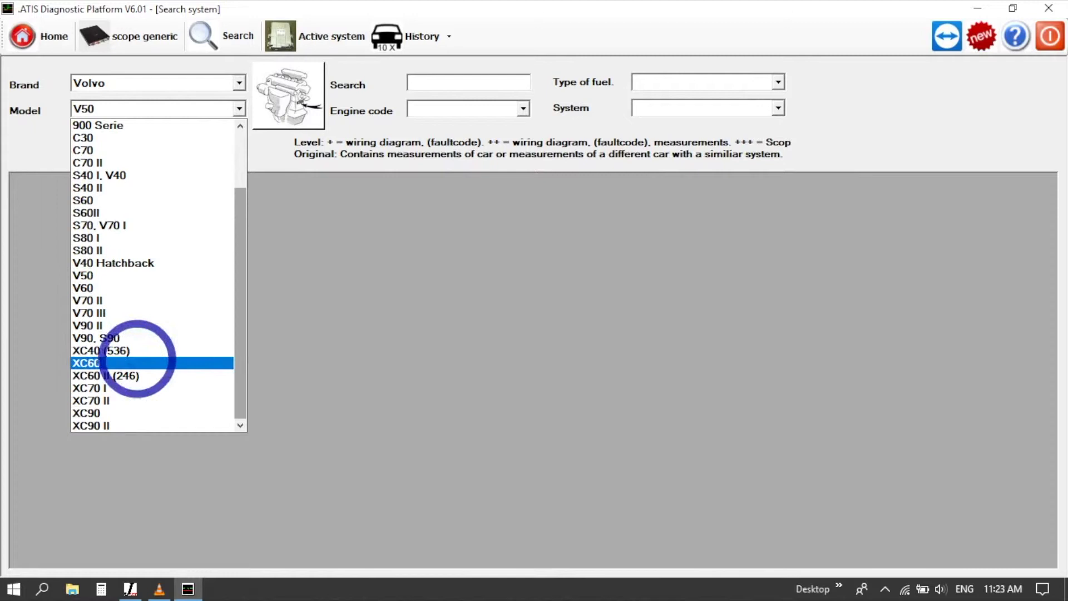
pyautogui.click(96, 412)
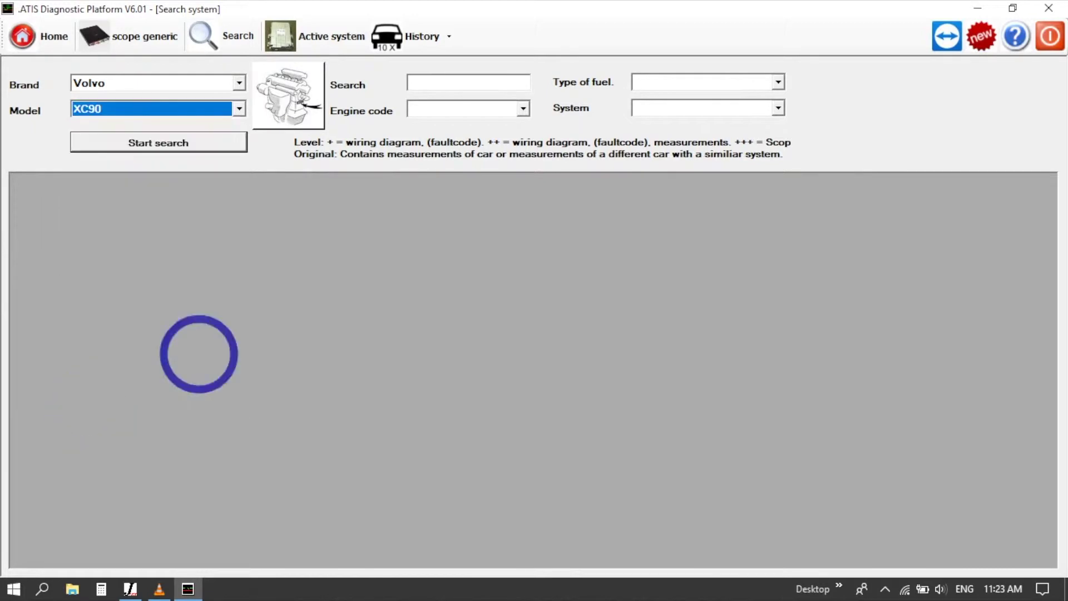
pyautogui.click(178, 142)
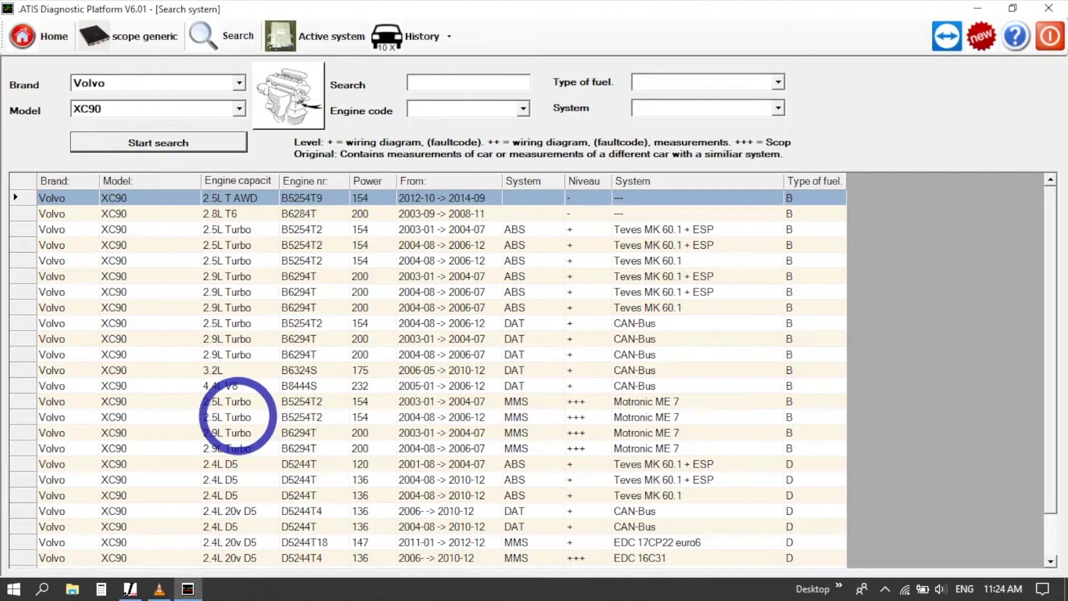
# - Open the XC90 2.5L Turbo B5254T2 entry for 2004-08 to 2006-12 with the Motronic ME 7 engine management system
pyautogui.click(238, 416)
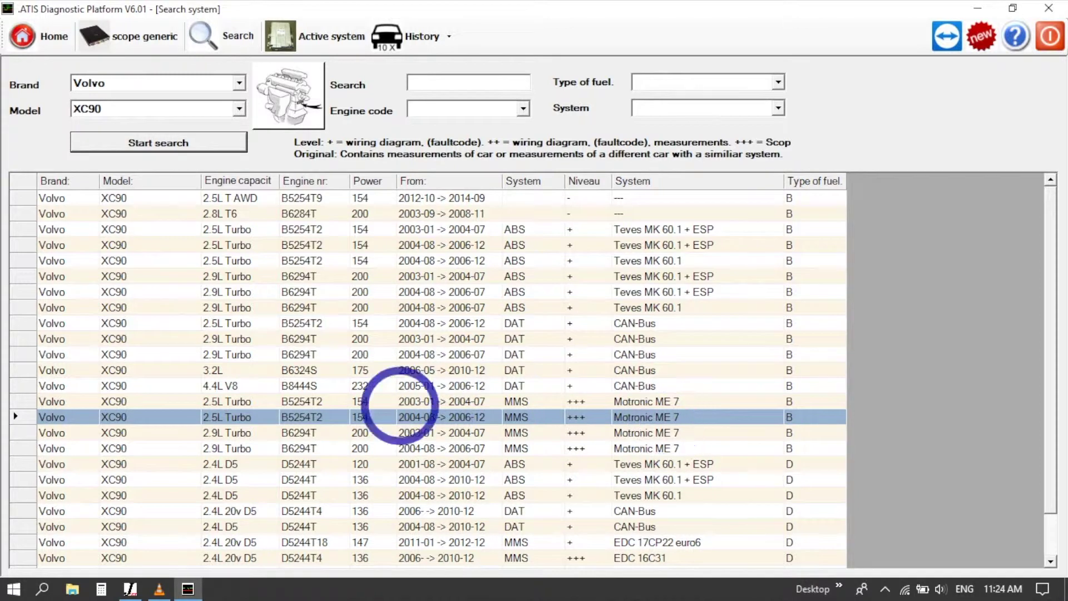
pyautogui.click(339, 413)
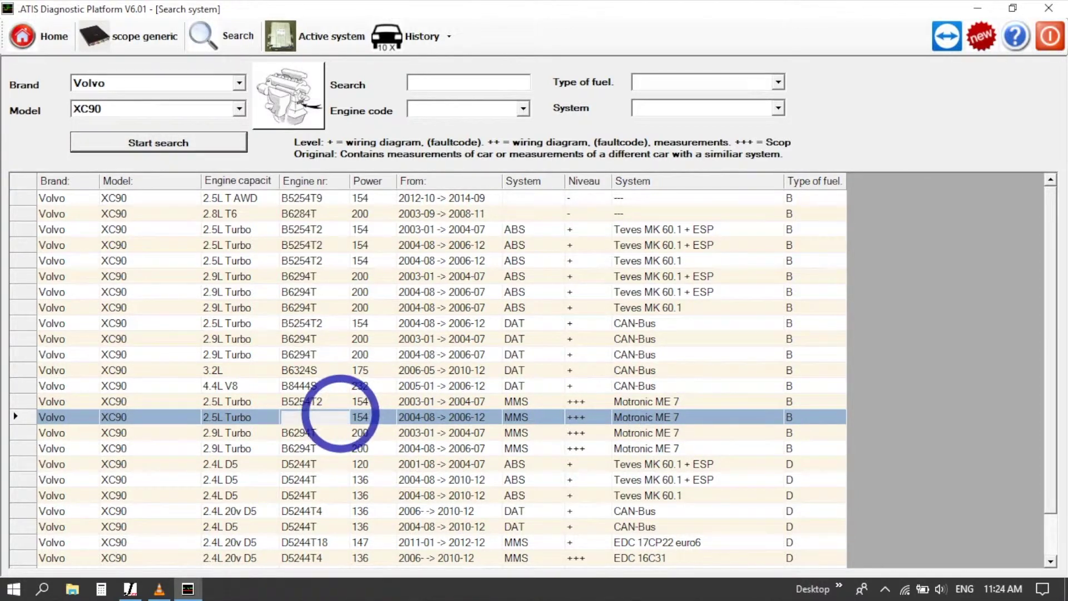
pyautogui.doubleClick(340, 413)
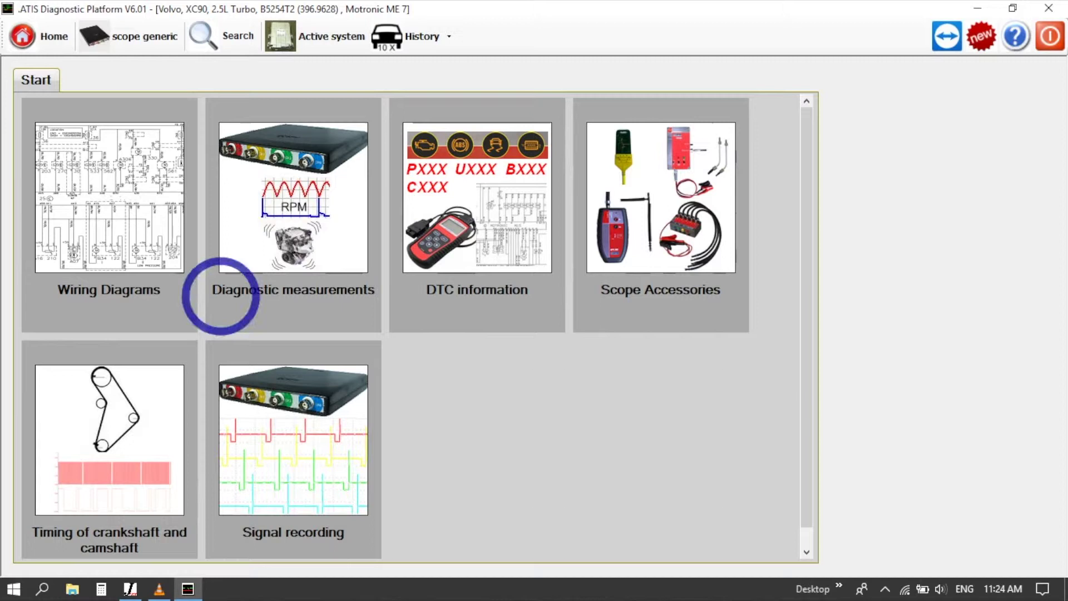
# - Open the wiring diagrams of the Motronic ME 7 system and view the second and third diagrams
pyautogui.click(116, 218)
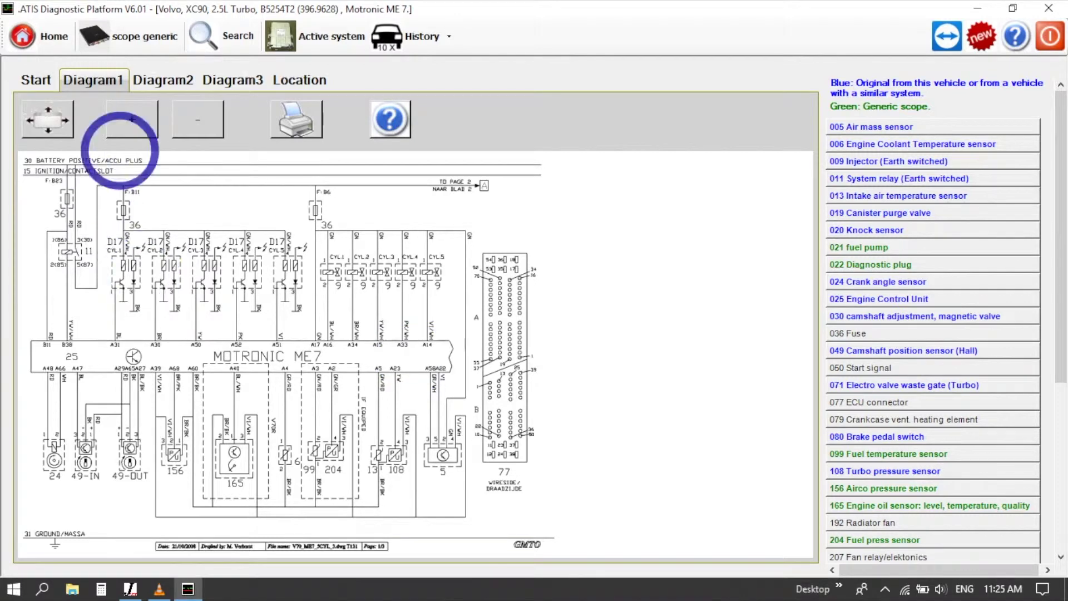
pyautogui.click(164, 80)
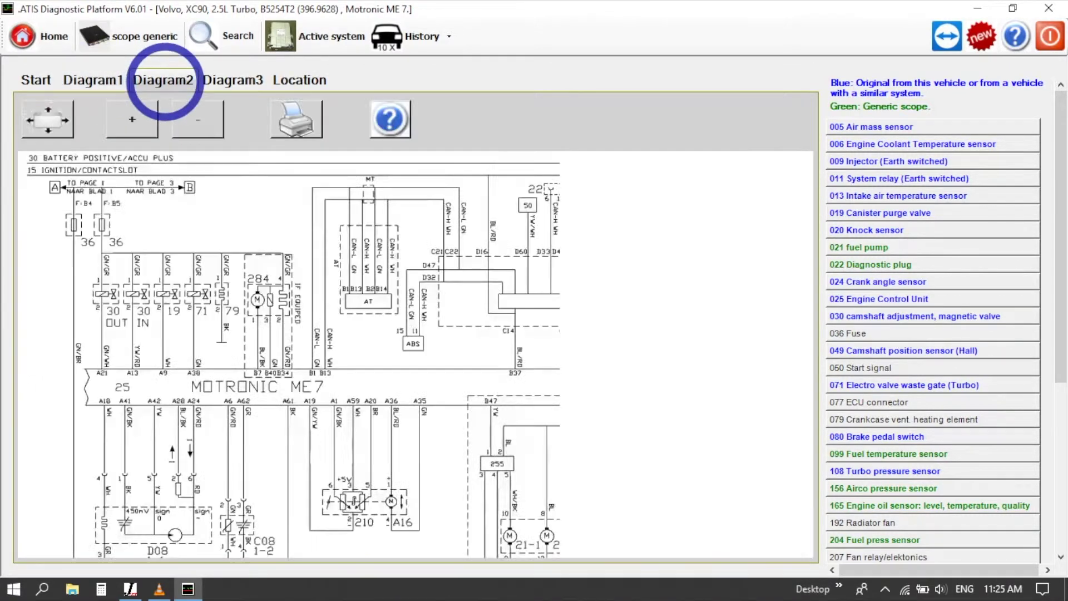
pyautogui.click(223, 80)
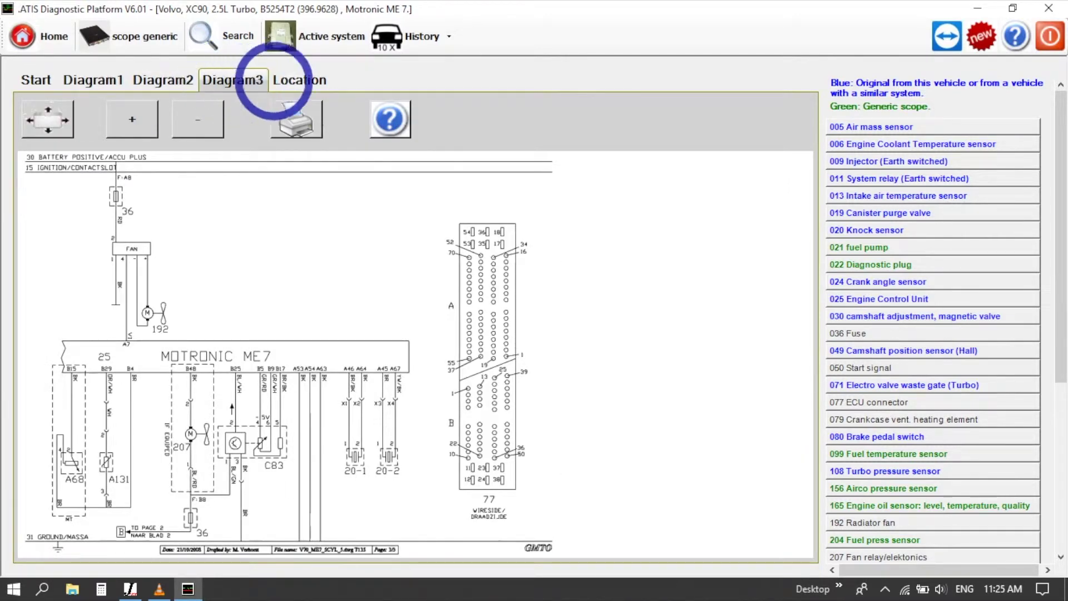
# - Look through the component location photos of the engine bay, fuse box and interior
pyautogui.click(300, 79)
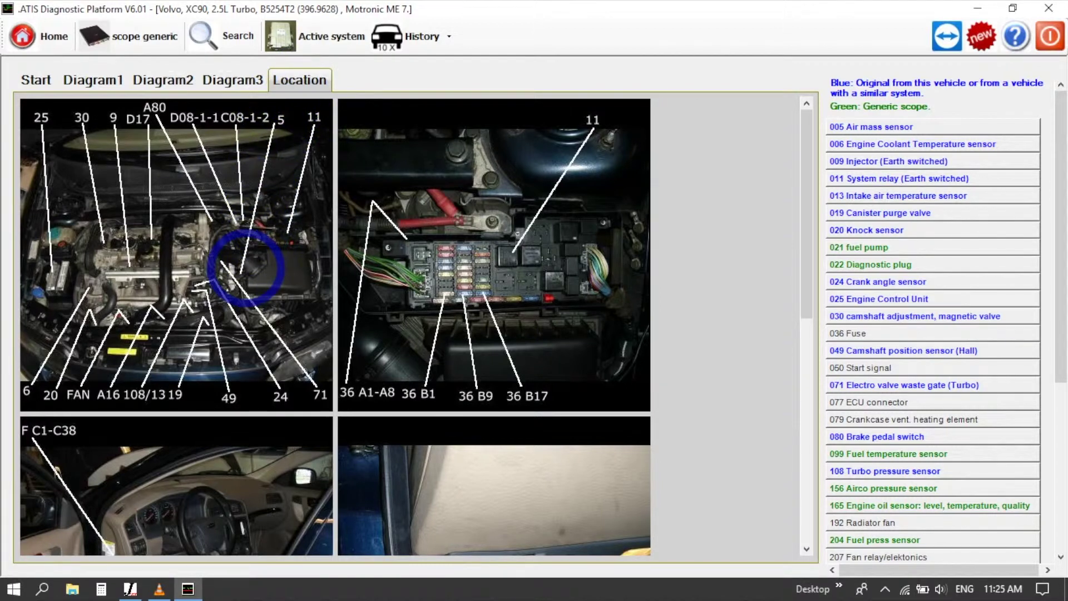
pyautogui.scroll(-3, 281, 248)
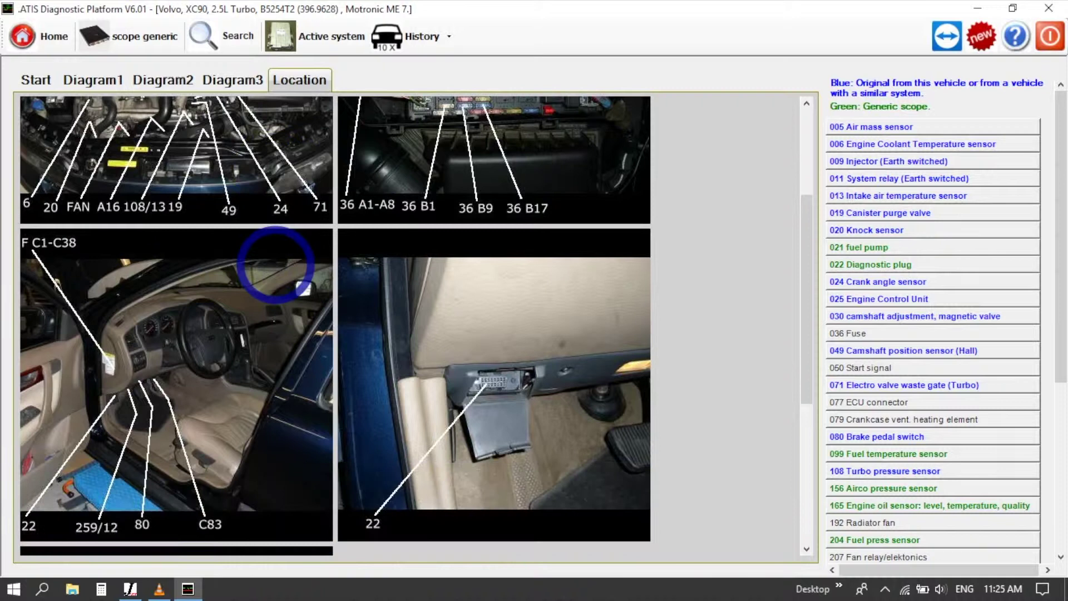
pyautogui.scroll(-2, 276, 264)
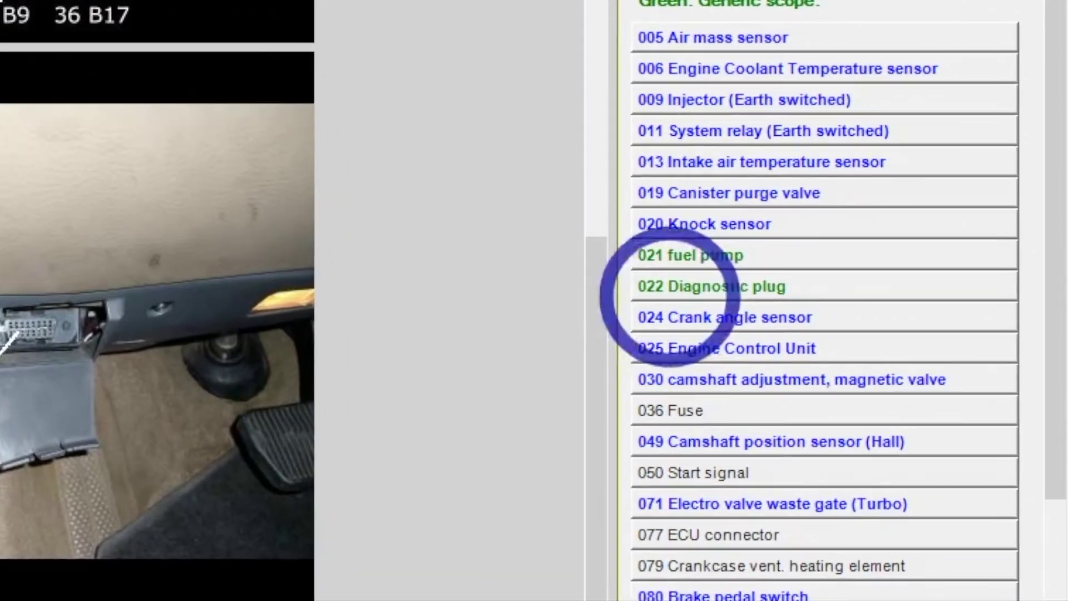
pyautogui.scroll(2, 499, 332)
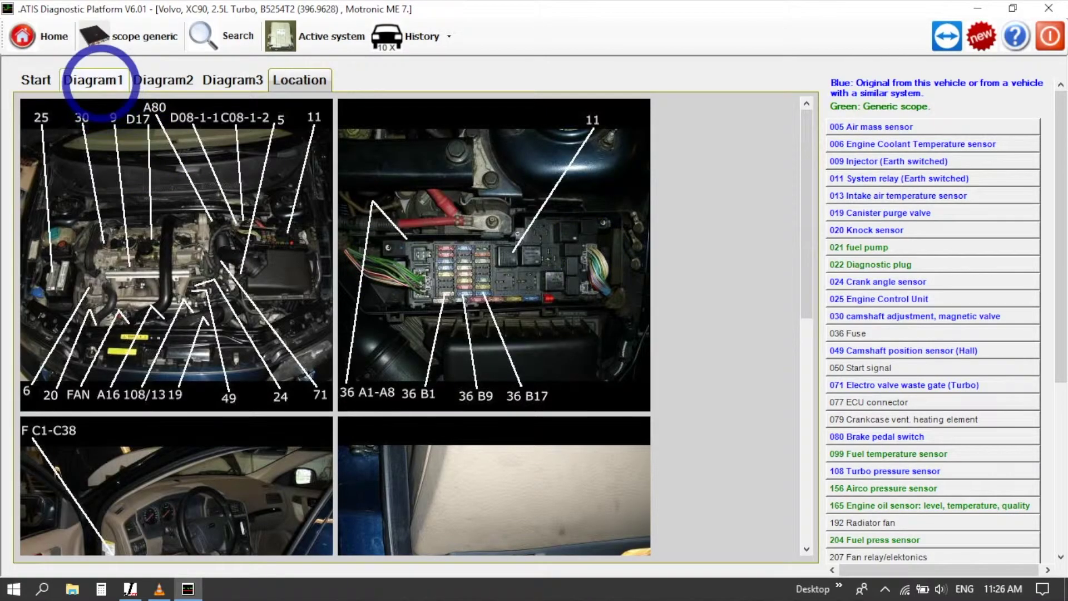
# - Return to the first wiring diagram and examine the enlarged Motronic ME7 circuits and ECU connector 77
pyautogui.click(95, 80)
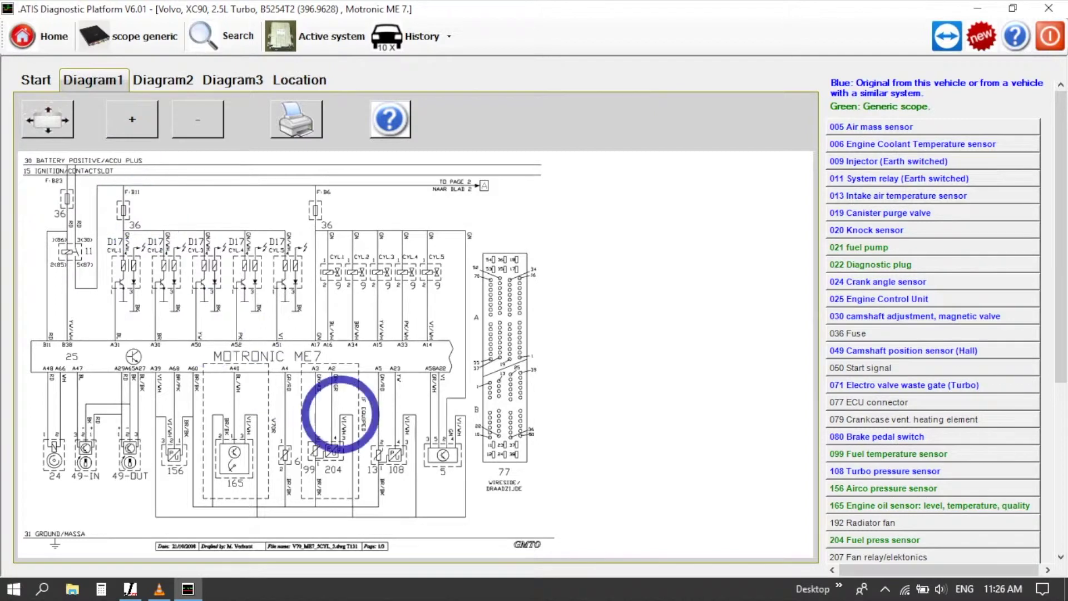
pyautogui.scroll(5, 577, 421)
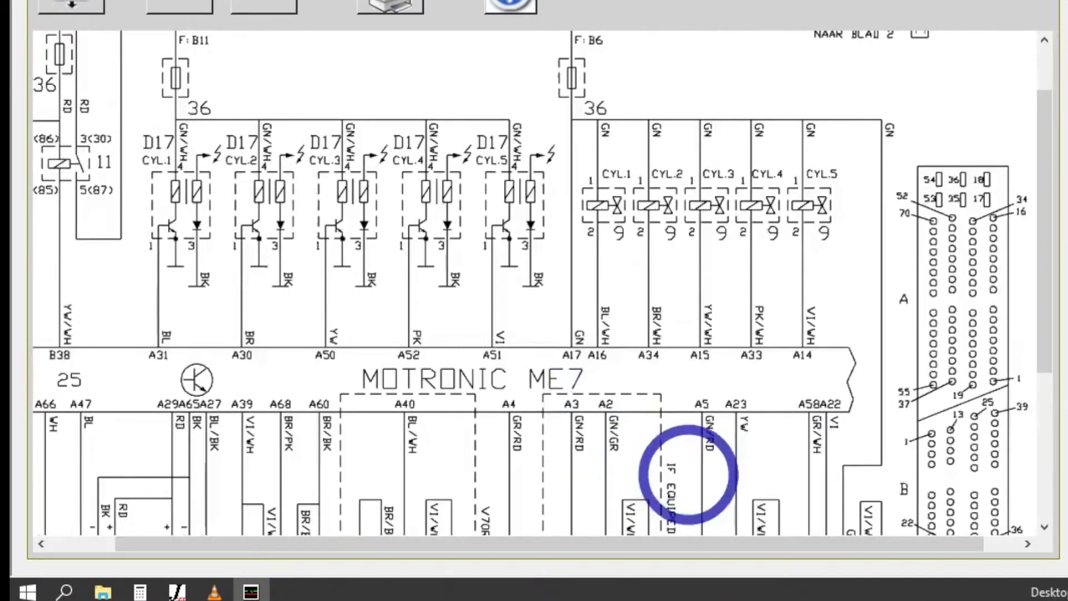
pyautogui.scroll(-3, 688, 474)
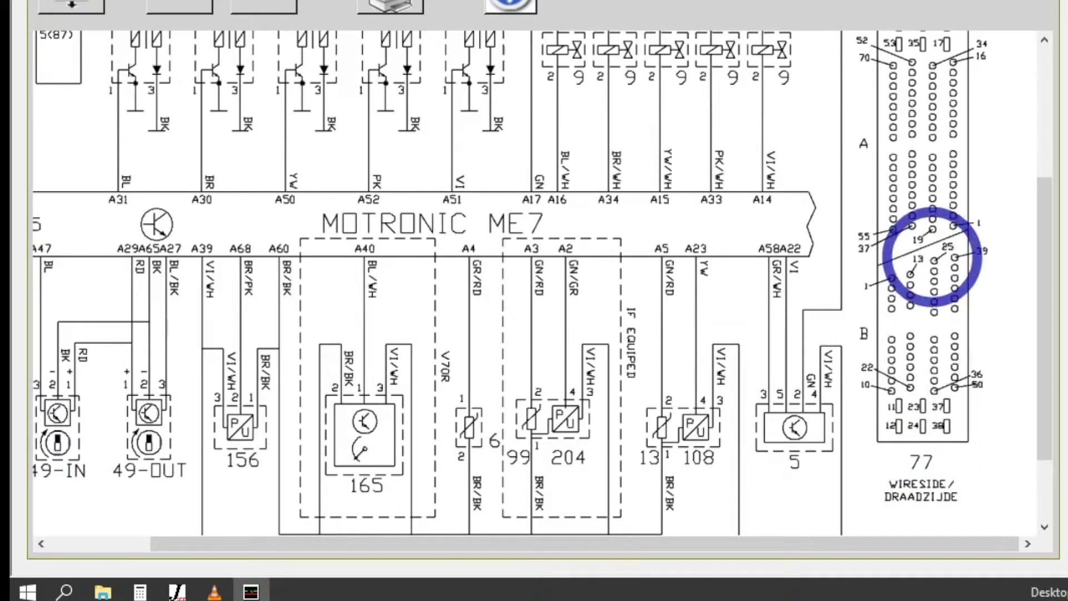
pyautogui.moveTo(941, 250); pyautogui.dragTo(925, 314)
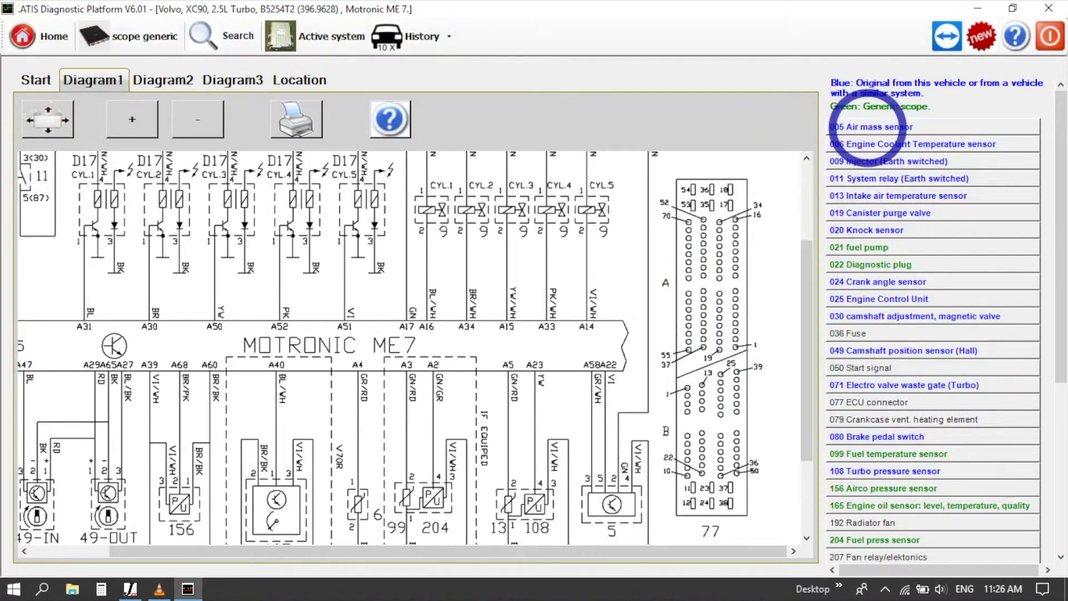
# - Open the 005 Air mass sensor measurement in a maximized TiePie Multi Channel window and start measuring
pyautogui.click(867, 127)
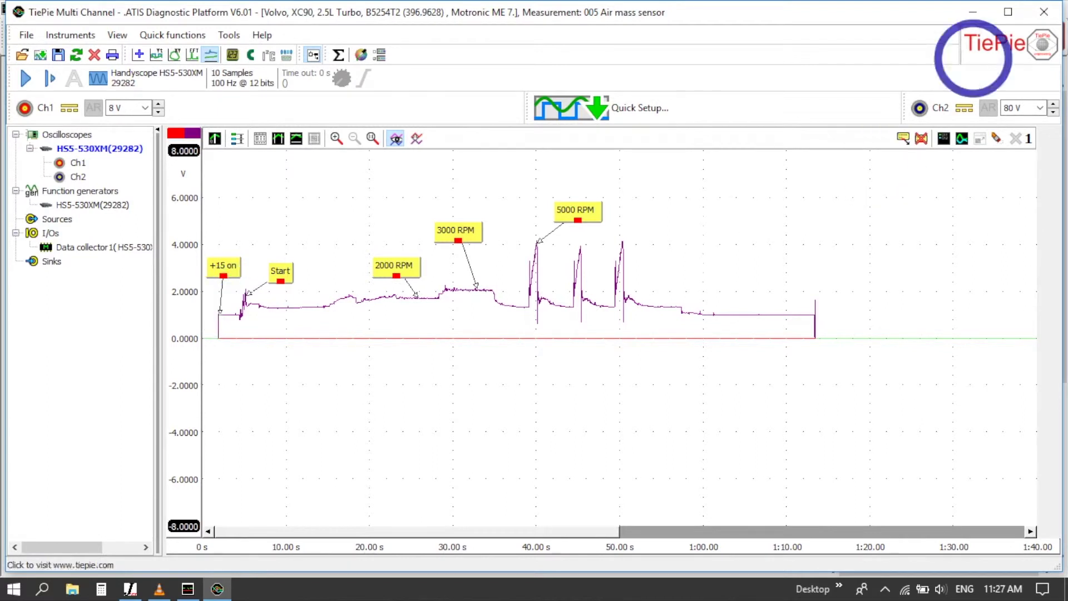
pyautogui.click(1007, 11)
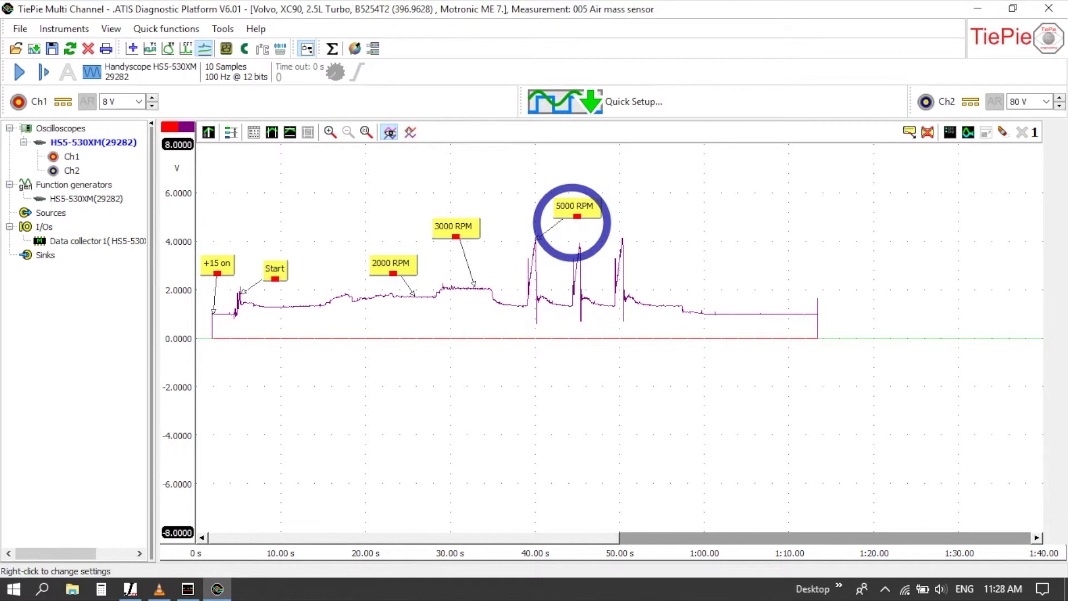
pyautogui.press('space')
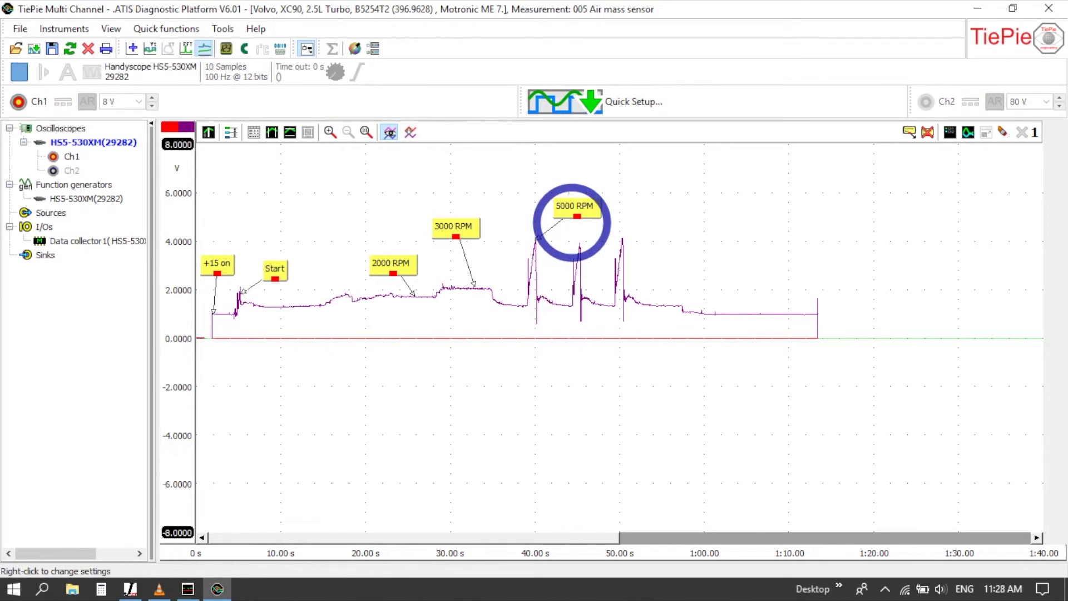